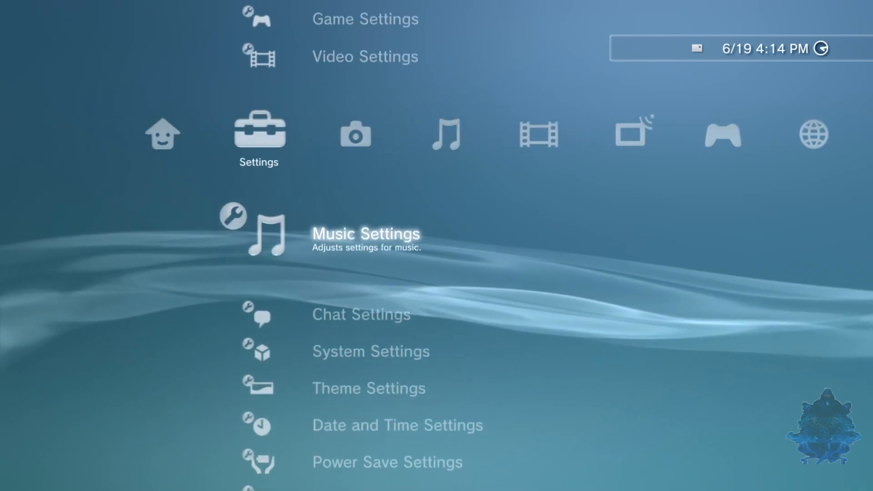
pyautogui.press('Down')
pyautogui.press('Down')
# - Check the firmware version in System Settings > System Information, then back out
pyautogui.press('Return')
pyautogui.press('Down')
pyautogui.press('Down')
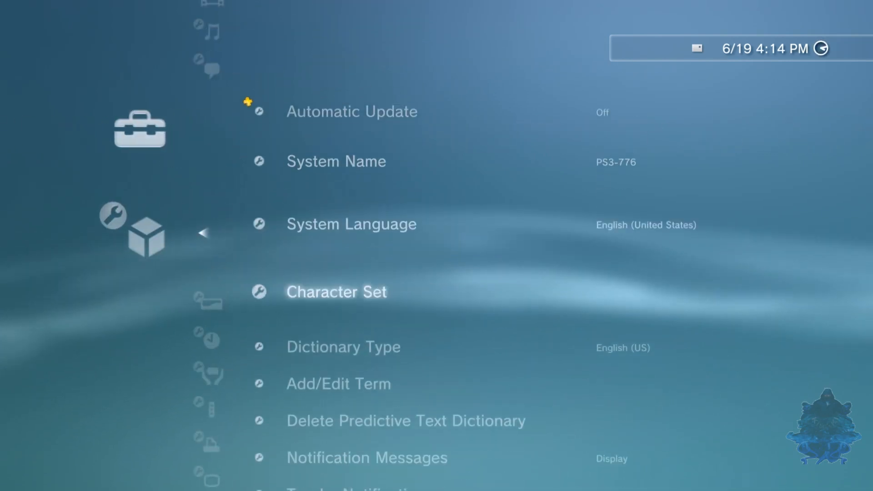
pyautogui.press('Down')
pyautogui.press('Down')
pyautogui.press('Down')
pyautogui.press('Down')
pyautogui.press('Down')
pyautogui.press('Down')
pyautogui.press('Down')
pyautogui.press('Down')
pyautogui.press('Down')
pyautogui.press('Up')
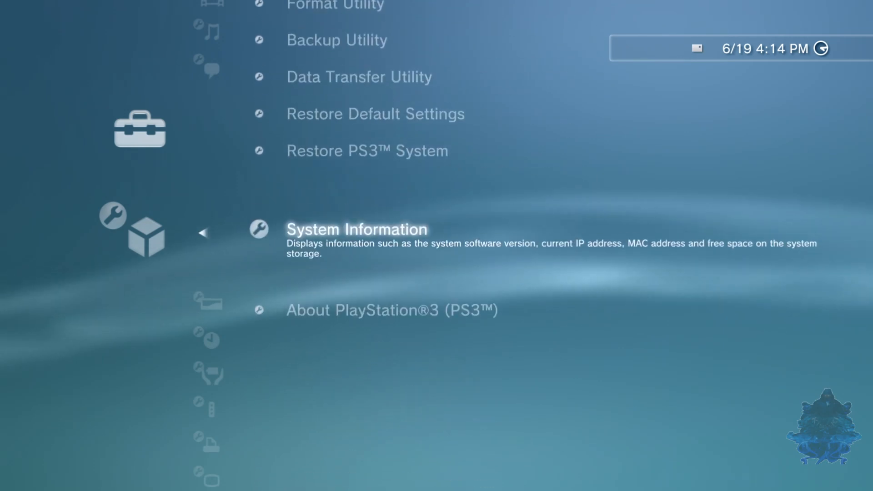
pyautogui.press('Return')
pyautogui.press('Escape')
pyautogui.press('Escape')
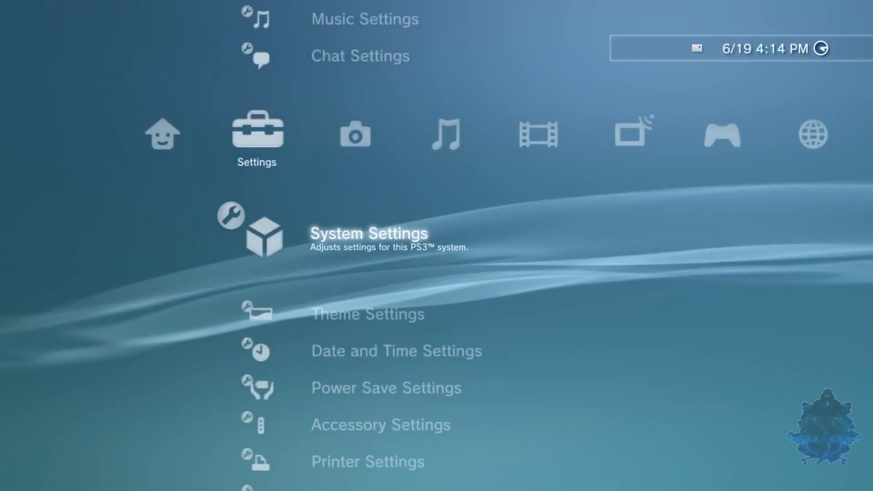
# - Launch the Internet Browser from the Network category
pyautogui.press('Right')
pyautogui.press('Right')
pyautogui.press('Right')
pyautogui.press('Right')
pyautogui.press('Right')
pyautogui.press('Right')
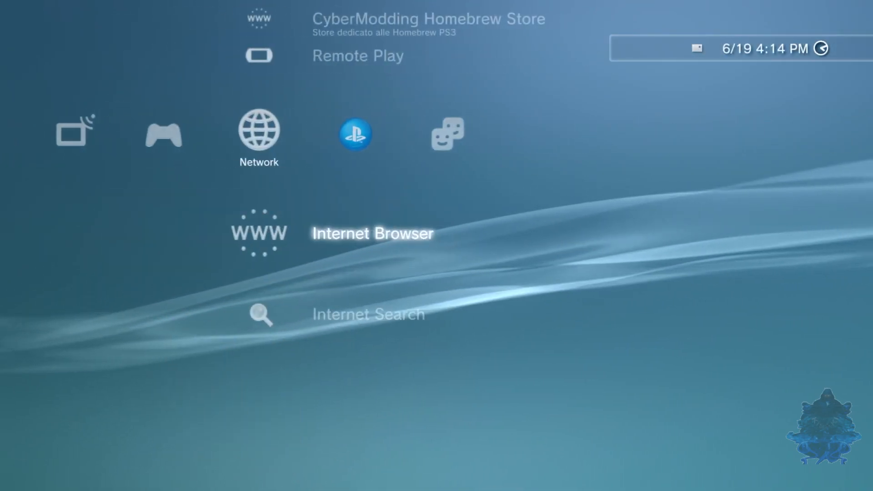
pyautogui.press('Right')
pyautogui.press('Left')
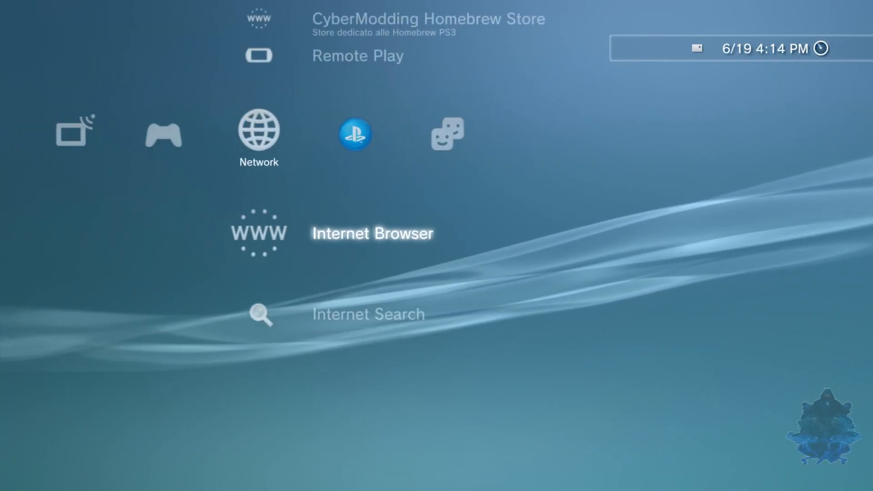
pyautogui.press('Return')
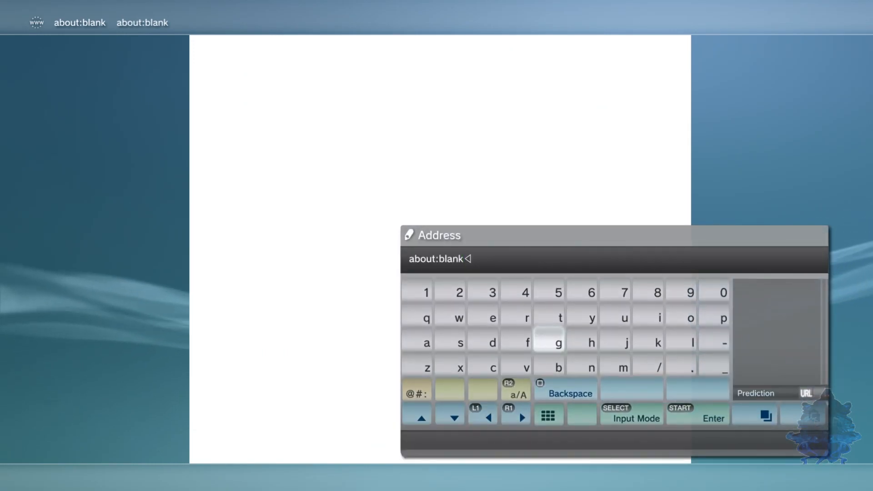
# - Load ps3xploit.com by entering 'p' and choosing the ps3xploit.com address suggestion
pyautogui.press('BackSpace')
pyautogui.press('BackSpace')
pyautogui.press('BackSpace')
pyautogui.press('BackSpace')
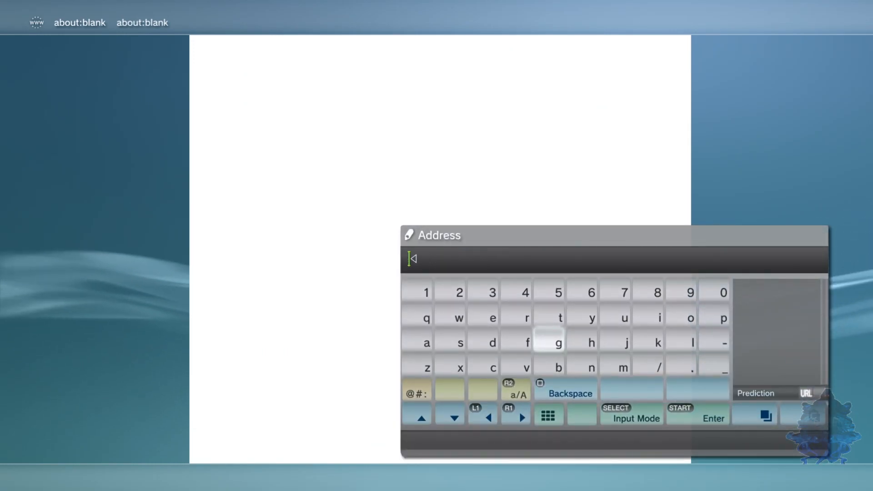
pyautogui.press('Right')
pyautogui.press('Right')
pyautogui.press('Right')
pyautogui.press('Right')
pyautogui.press('Right')
pyautogui.press('Right')
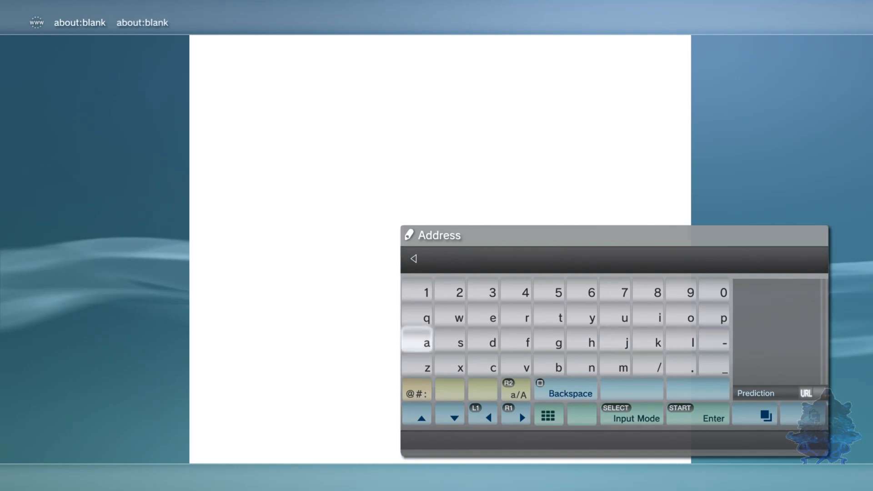
pyautogui.press('Left')
pyautogui.press('Up')
pyautogui.press('Return')
pyautogui.press('Right')
pyautogui.press('Down')
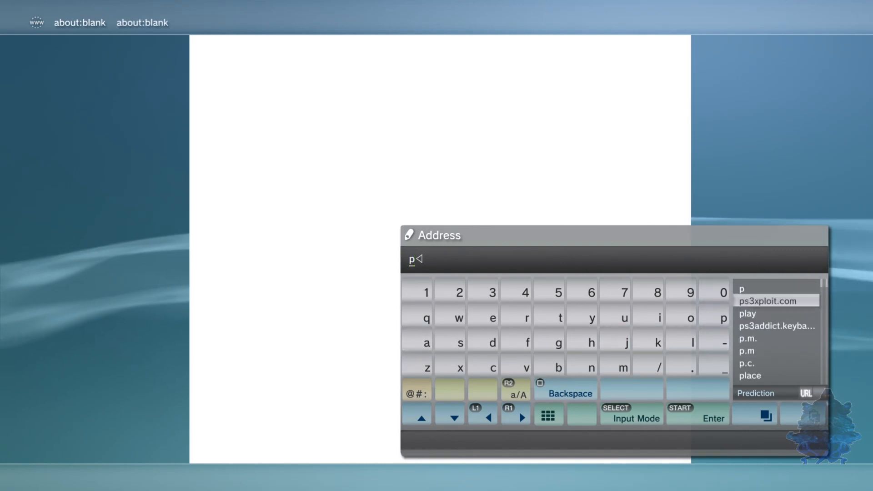
pyautogui.press('Return')
pyautogui.press('Return')
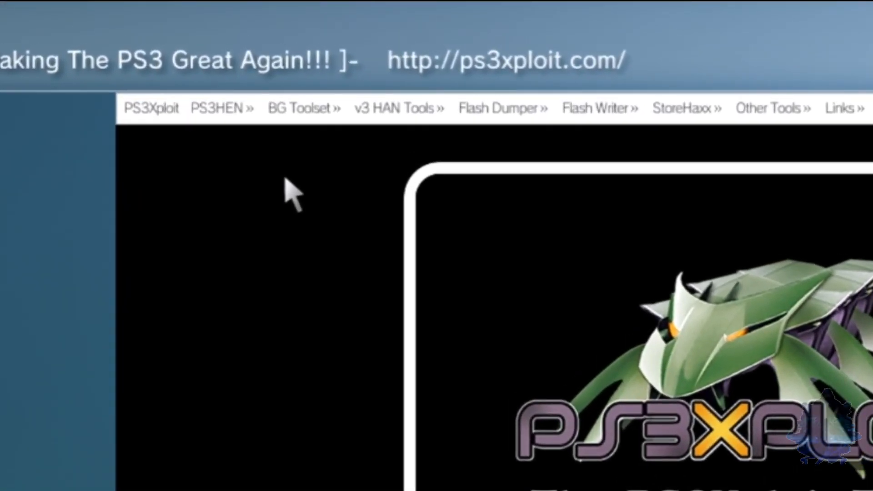
# - Go to the BG Toolset page from the site's navigation bar
pyautogui.click(300, 109)
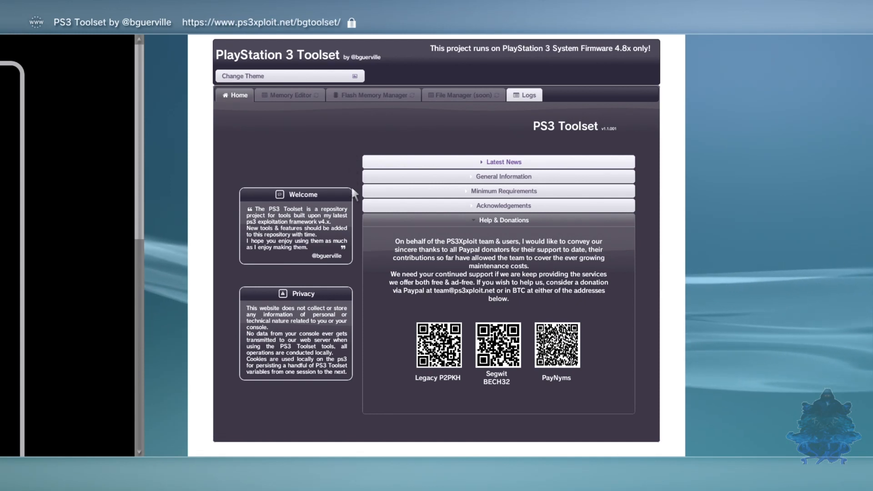
# - Expand the Minimum Requirements and then the General Information sections
pyautogui.click(373, 193)
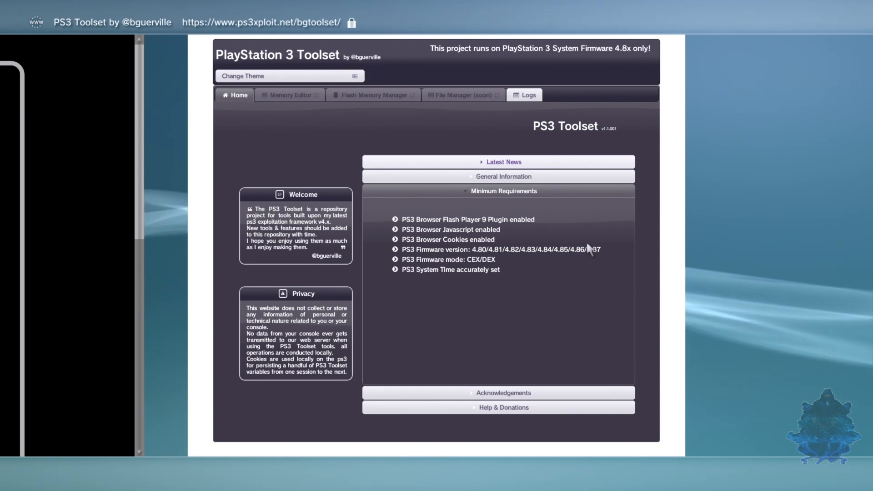
pyautogui.click(618, 176)
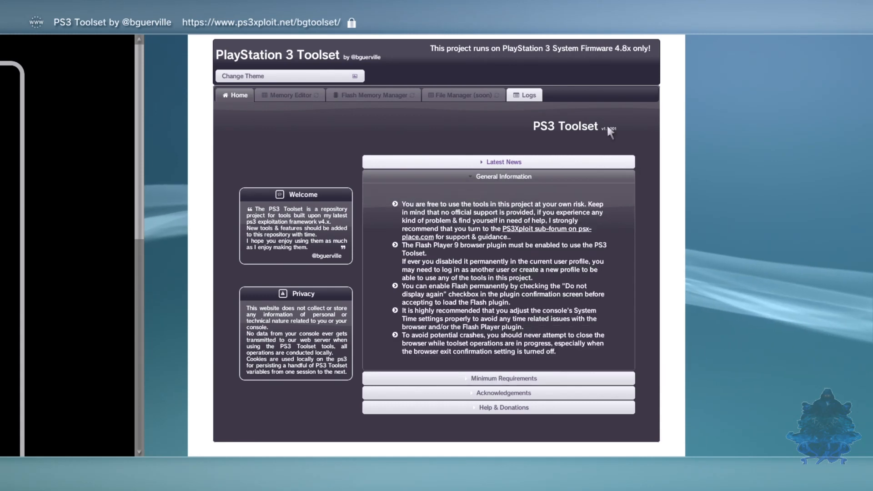
# - View the toolset Logs, which report an incompatible PS3 system
pyautogui.click(529, 97)
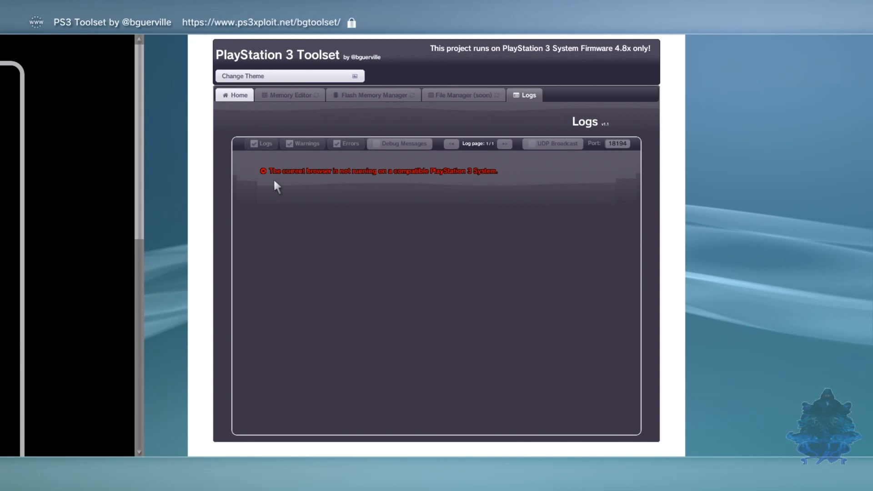
# - Return to the PS3 Toolset Home tab
pyautogui.click(226, 100)
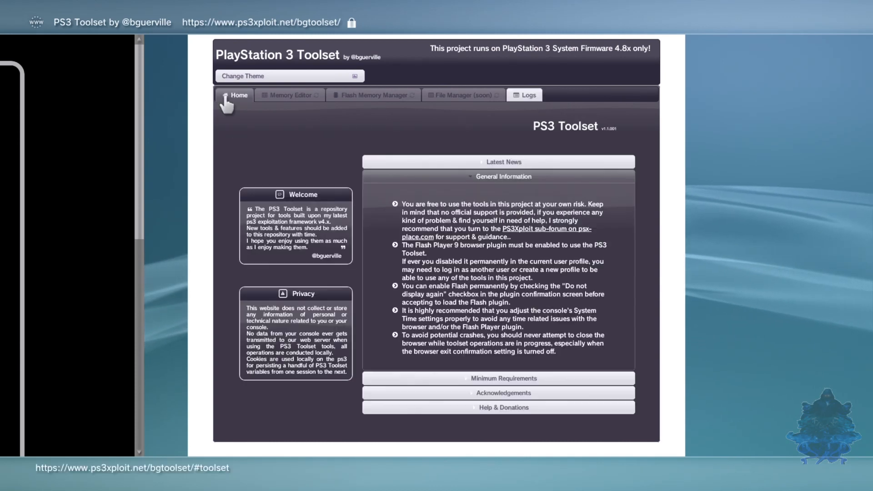